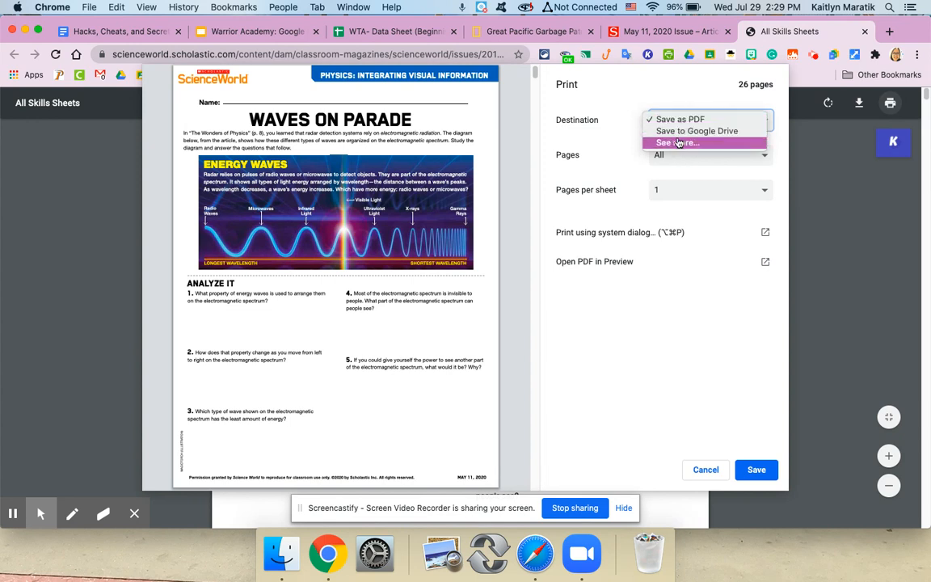
Keep Save as PDF as the destination and enter a custom page range of 2, 6, 8.
left_click(539, 119)
left_click(687, 156)
left_click(674, 167)
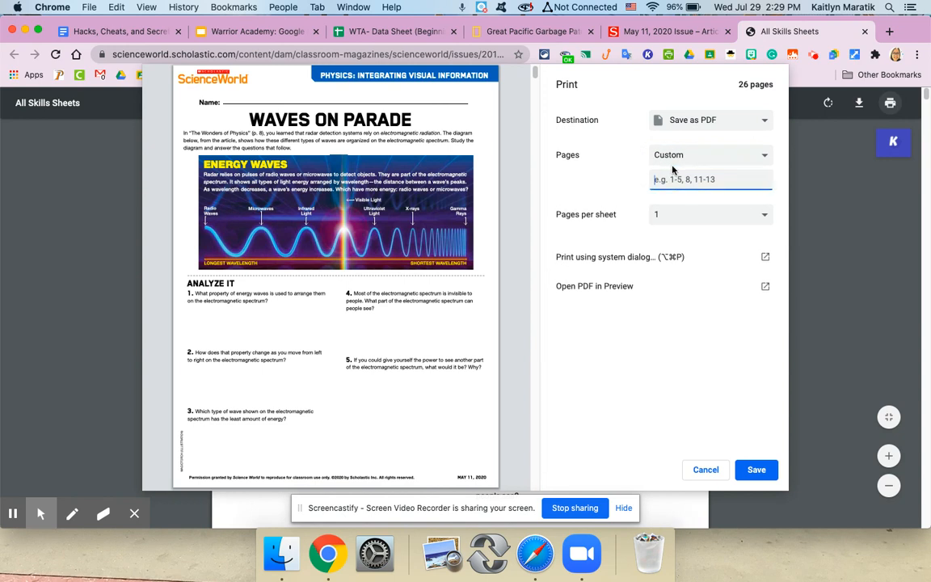
type("2,")
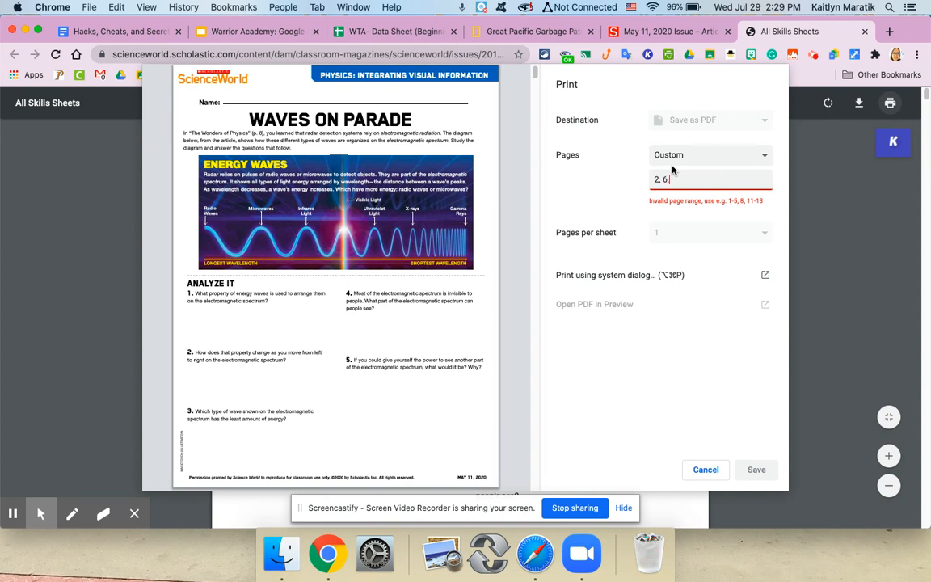
type("6, 8")
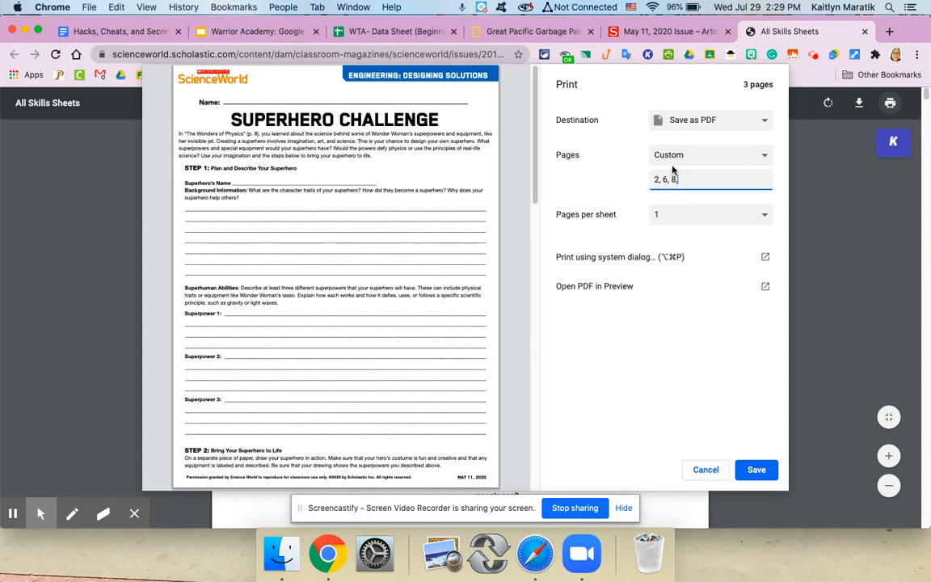
type(", 3")
Save to Downloads as PDF document 'Science World May 11, 2020'.
left_click(756, 469)
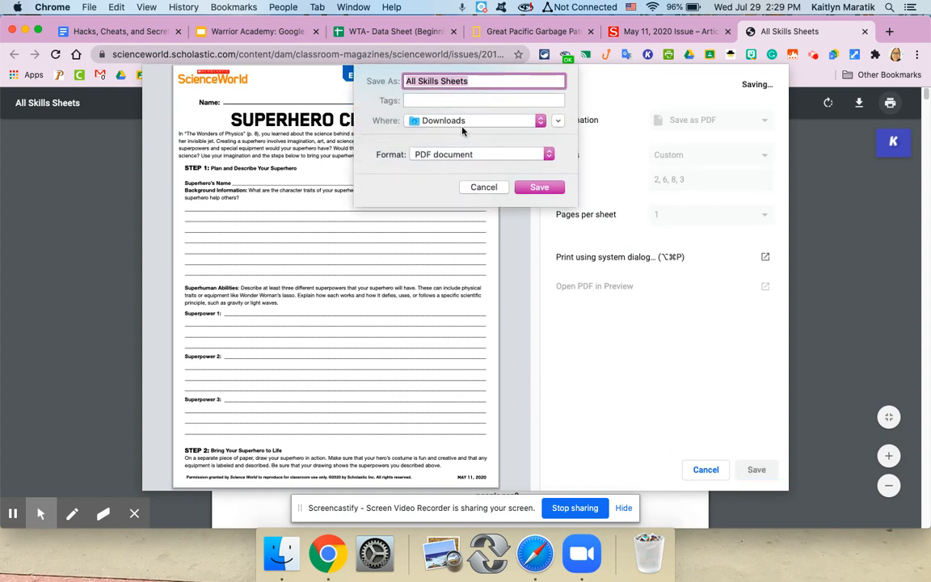
left_click(456, 120)
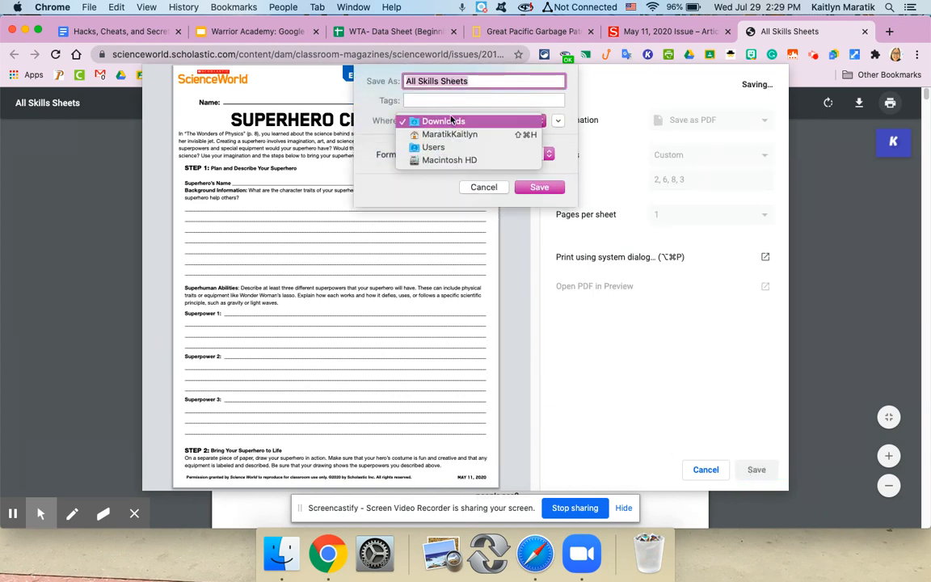
left_click(475, 83)
left_click_drag(474, 83, 366, 86)
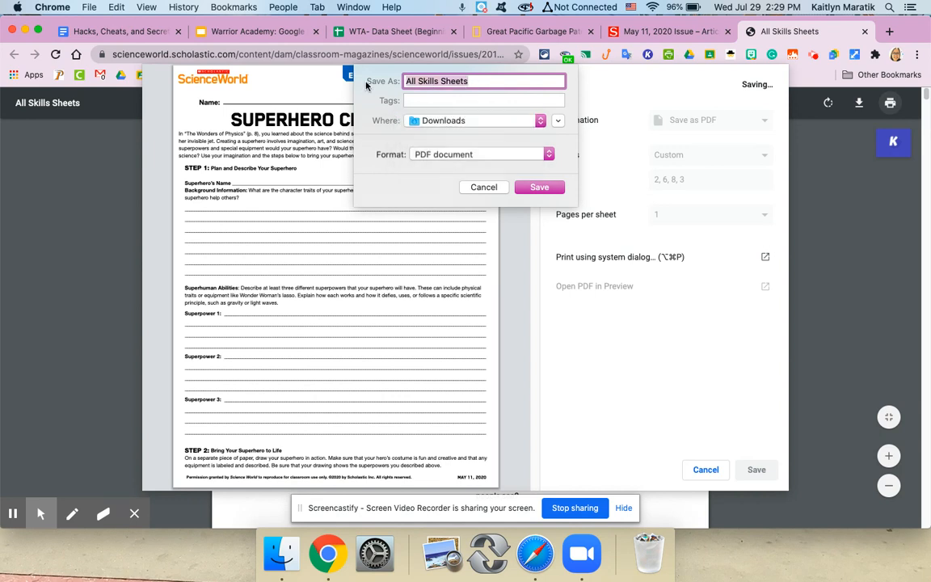
type("Science World")
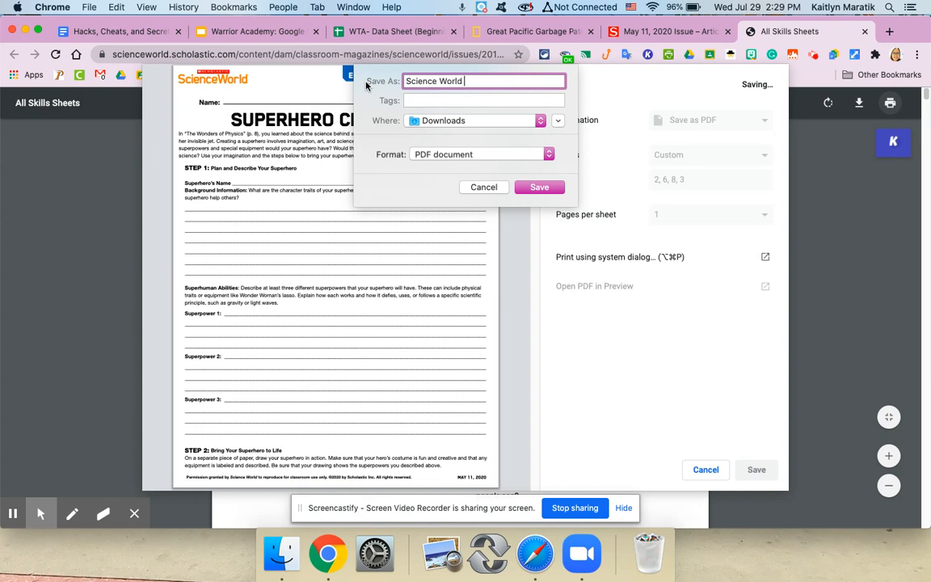
type("May 11, 2020")
left_click(509, 154)
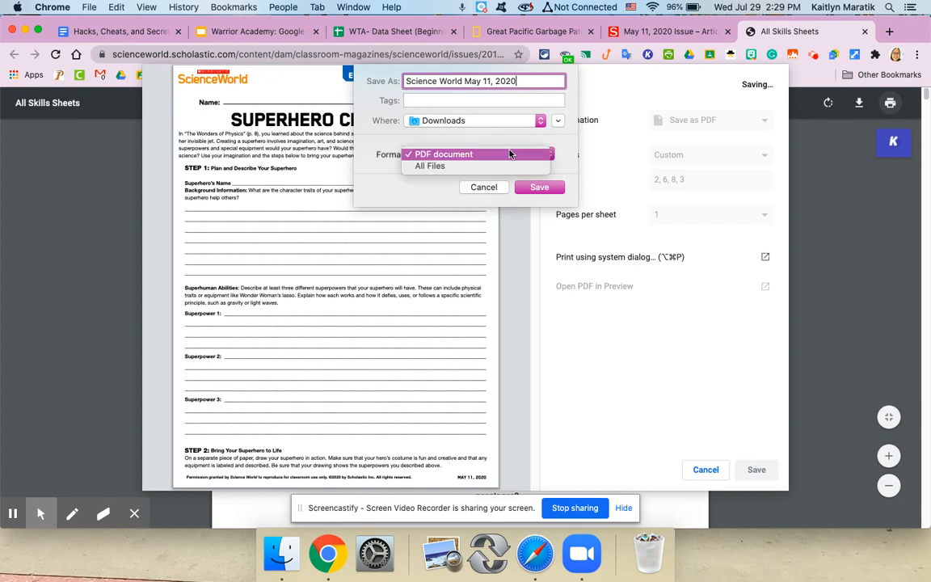
left_click(494, 154)
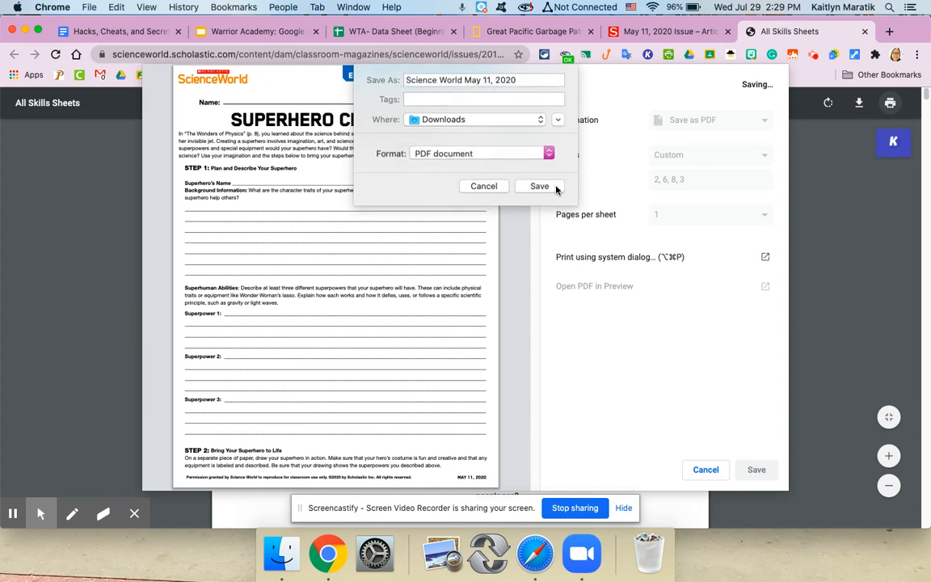
left_click(556, 189)
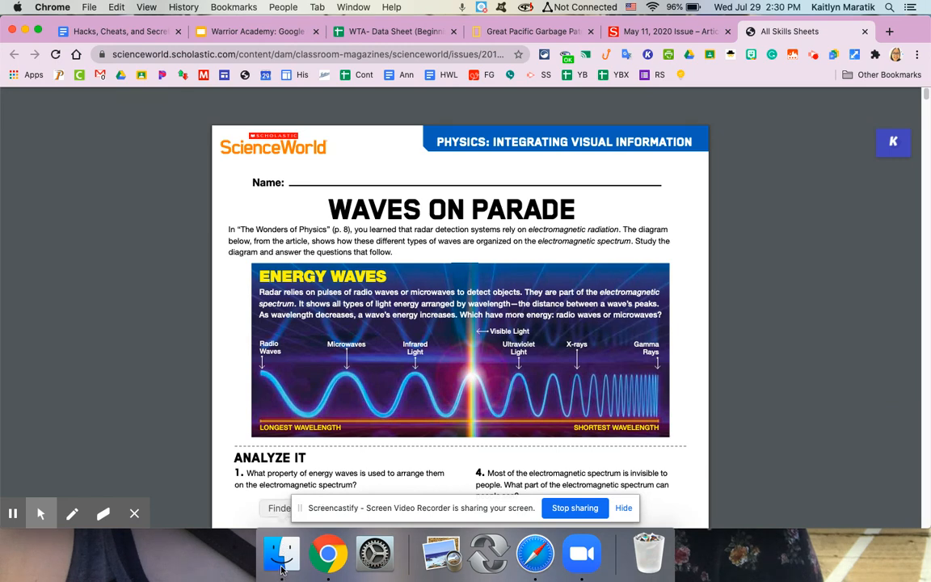
Return to the Warrior Academy slides, then open 'Science World May 11, 2020' from Downloads in Preview.
left_click(274, 33)
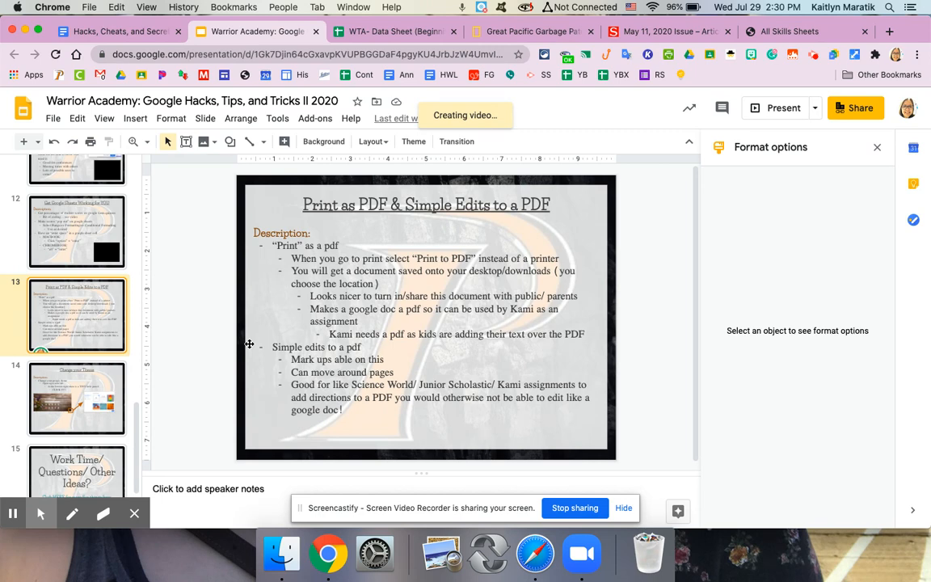
left_click(284, 554)
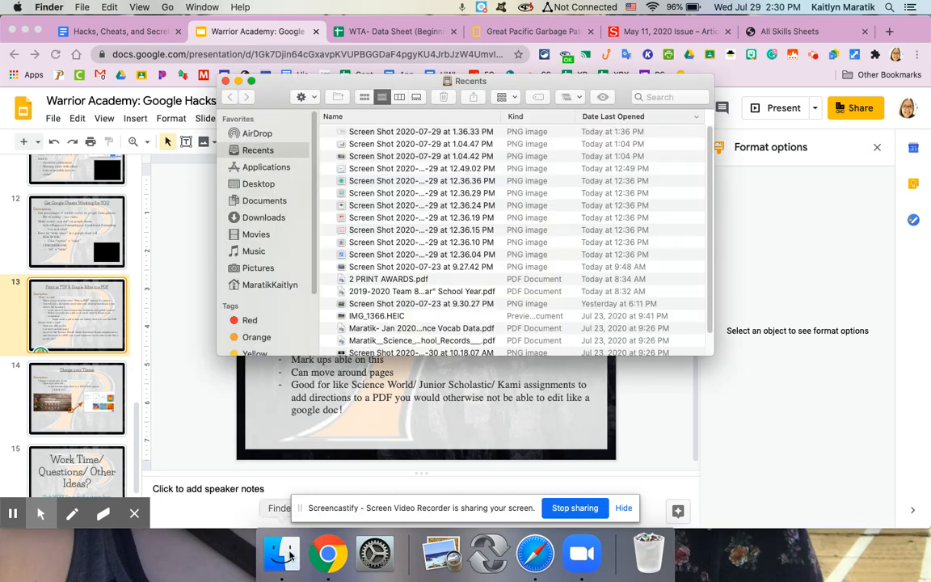
left_click(263, 217)
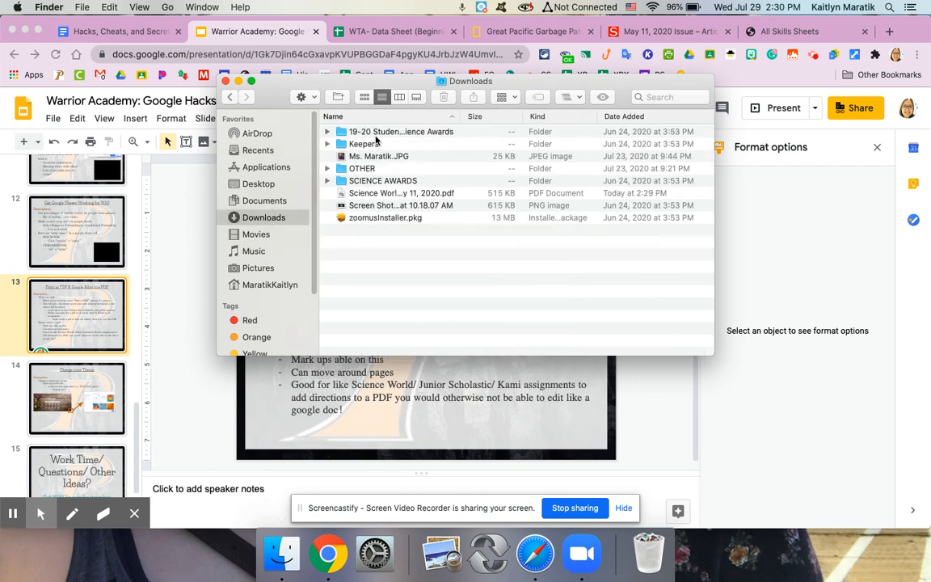
double_click(381, 197)
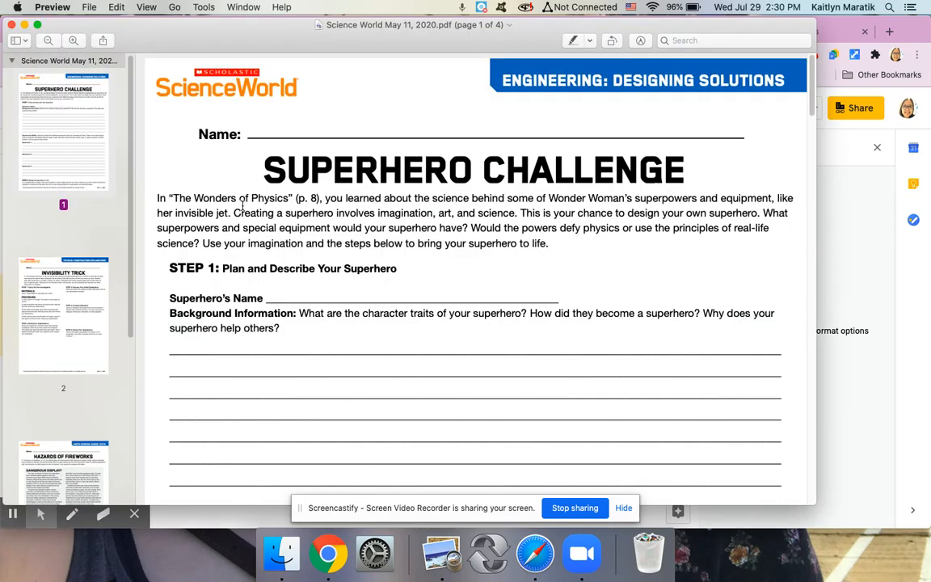
Drag page thumbnails so the order is Hazards of Fireworks, Superhero Challenge, then Invisibility Trick.
left_click_drag(66, 161, 68, 355)
left_click_drag(74, 154, 68, 372)
left_click_drag(70, 412, 79, 134)
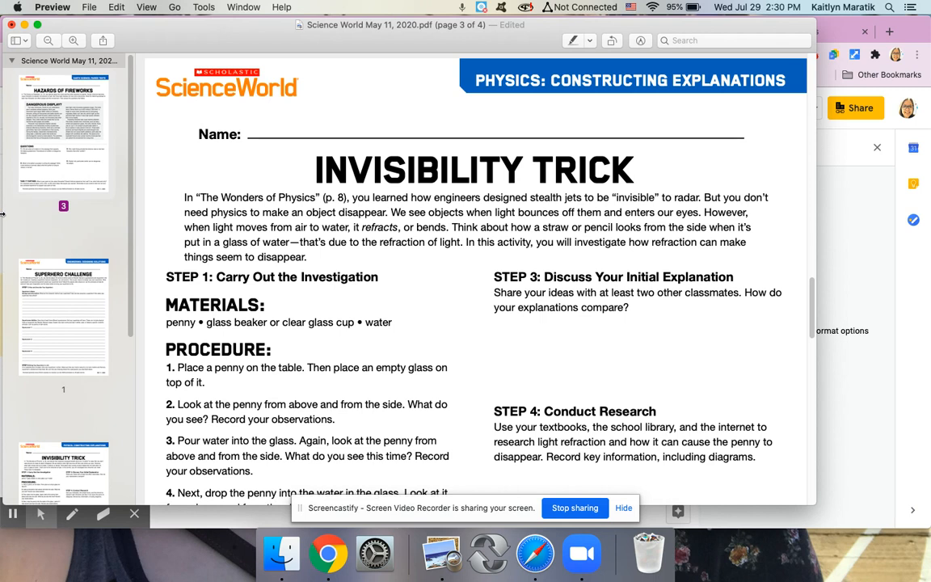
Add a markup text box and type the class password into it.
left_click(642, 41)
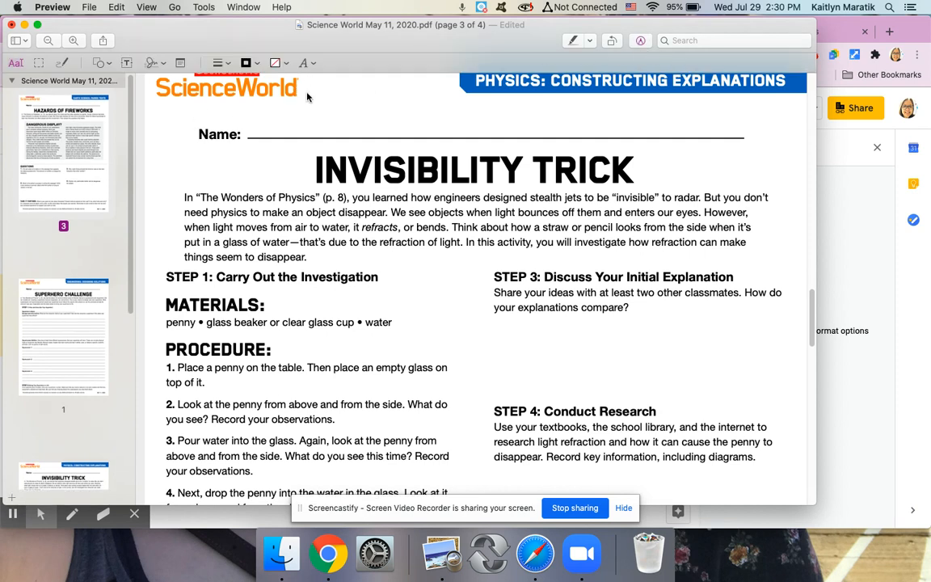
left_click(126, 65)
double_click(473, 280)
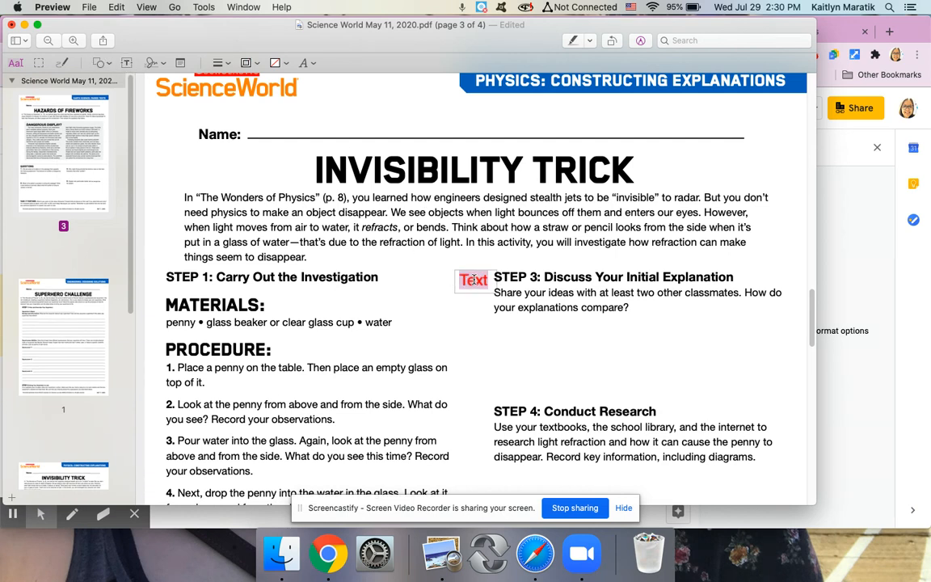
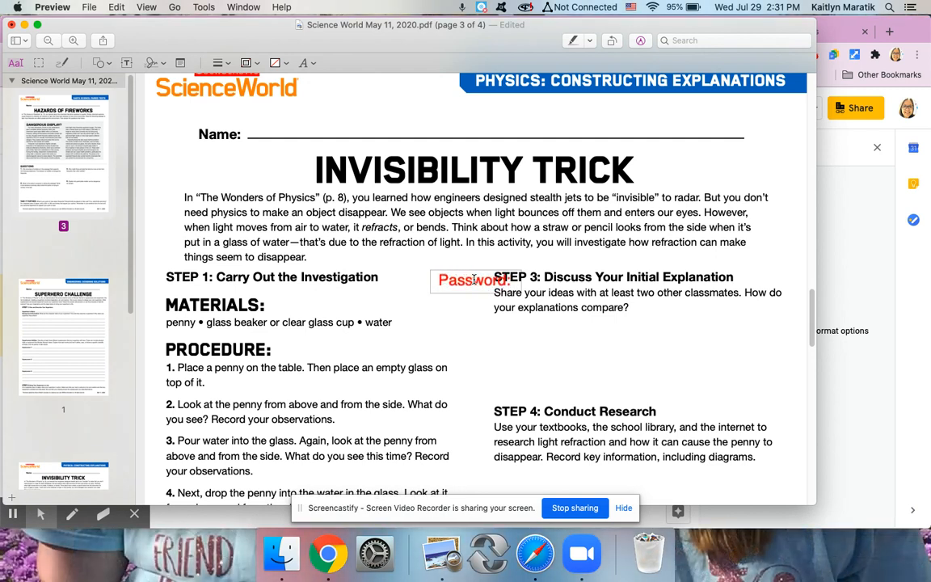
key("BackSpace")
key("BackSpace")
key("BackSpace")
key("BackSpace")
key("BackSpace")
key("BackSpace")
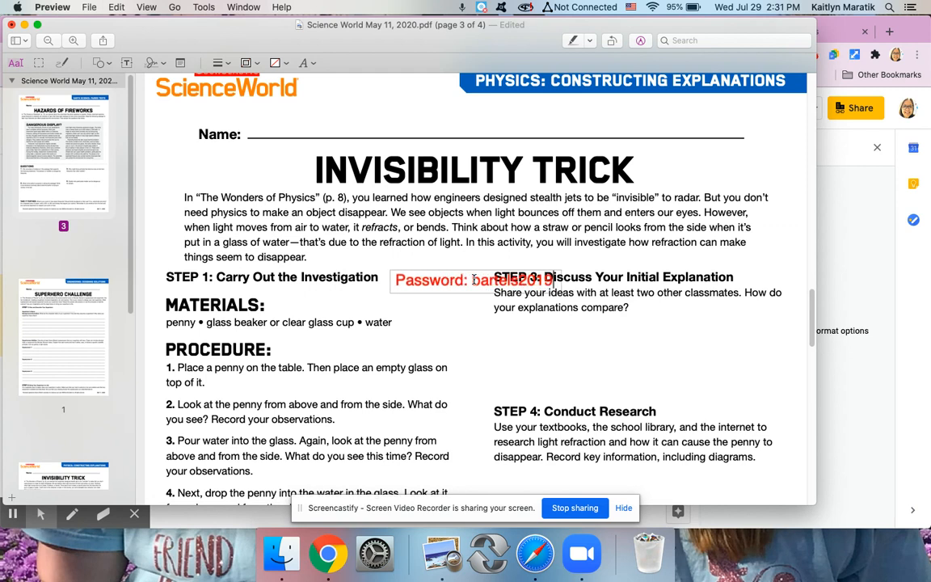
left_click(385, 232)
Move the password box above the Name line and select all its text.
left_click_drag(395, 280, 585, 116)
double_click(603, 122)
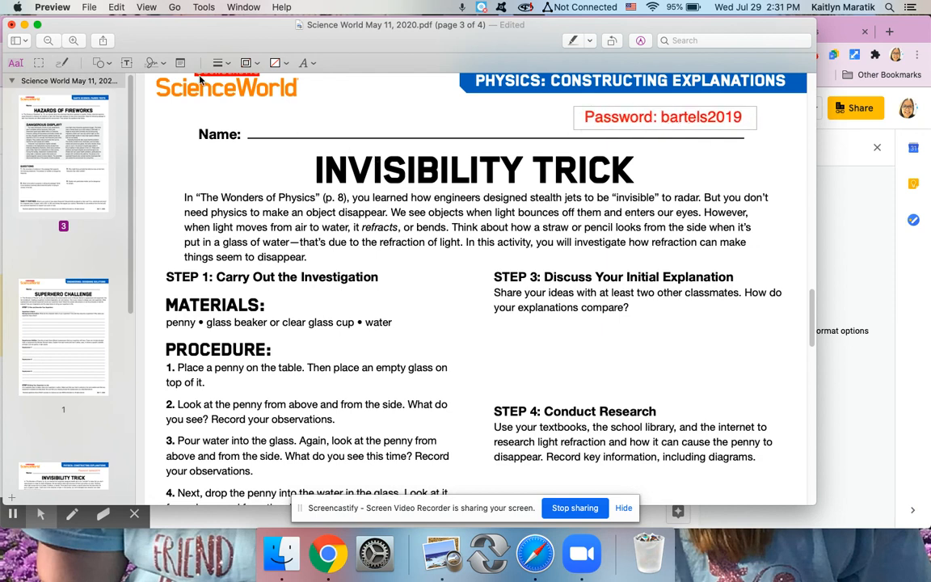
key("super+a")
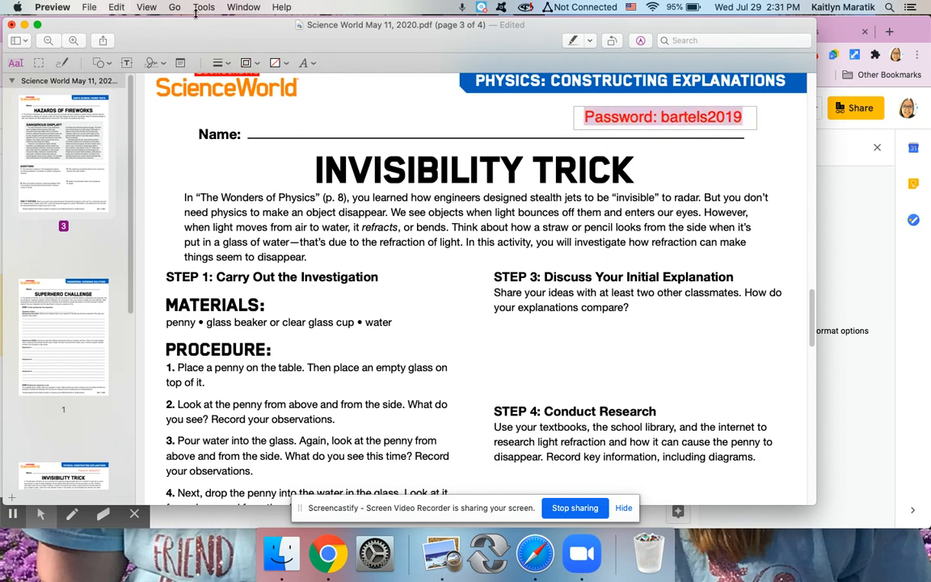
Make the password text 28 pt, bold and black, widened onto one line at top right.
left_click(312, 61)
left_click(272, 112)
left_click(275, 109)
left_click(275, 108)
left_click(302, 112)
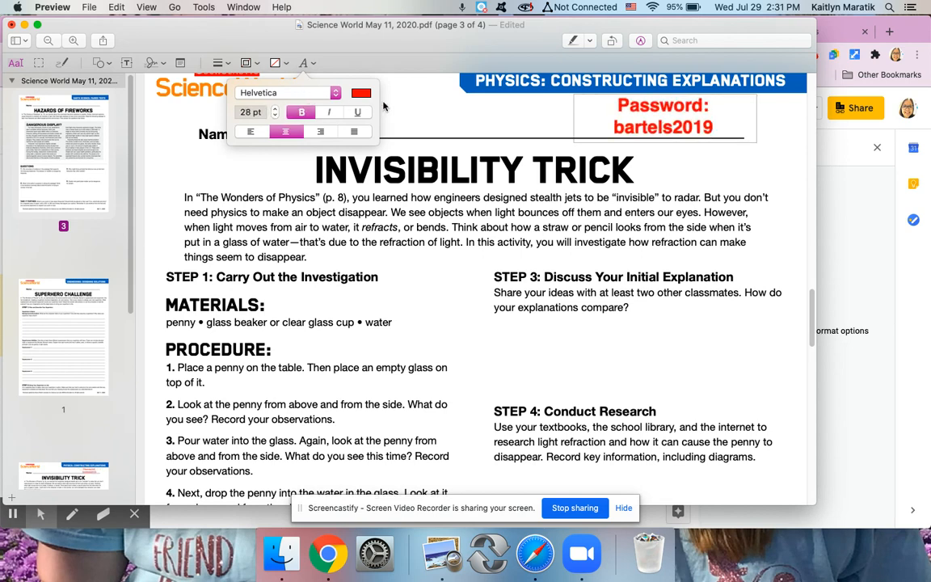
left_click(362, 93)
left_click(409, 118)
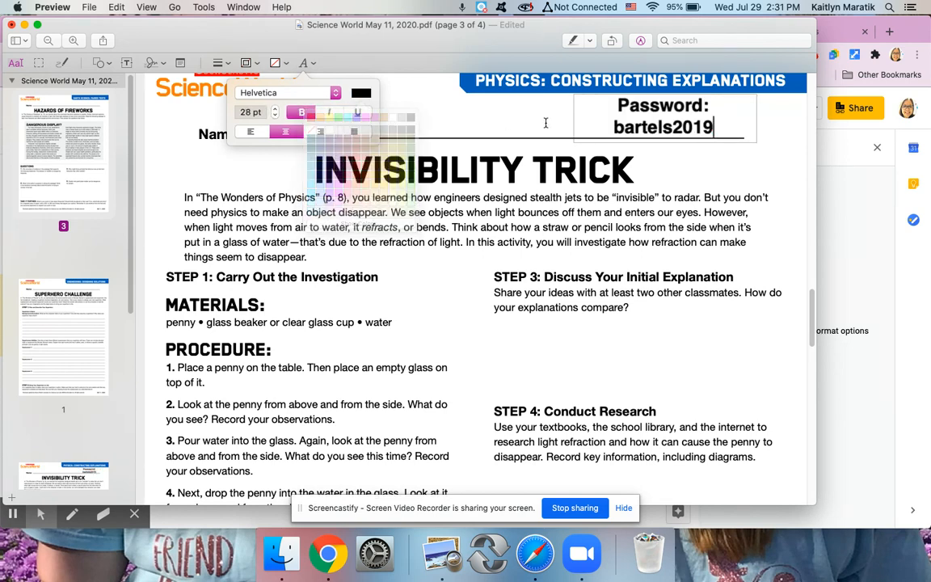
left_click(570, 115)
left_click_drag(570, 116, 492, 116)
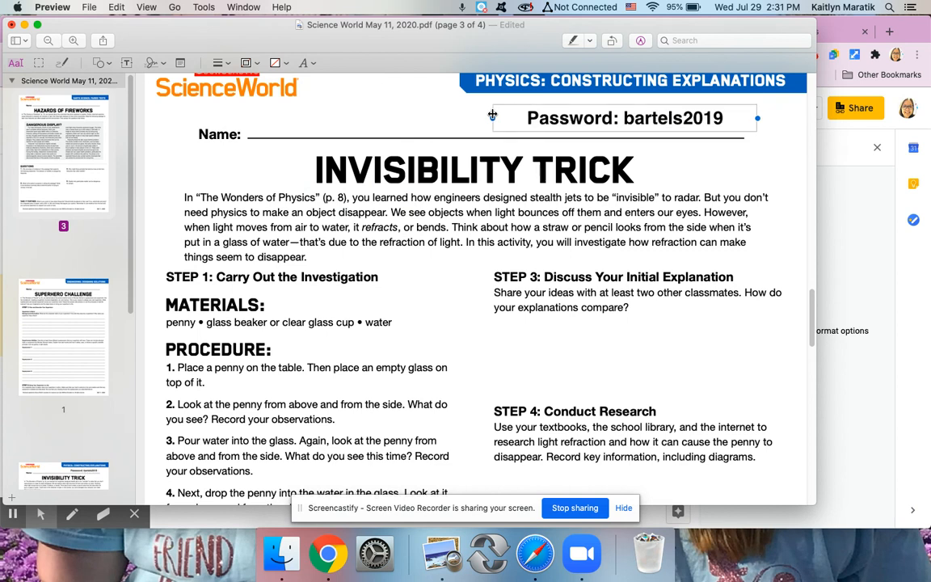
left_click_drag(593, 105, 614, 101)
Add a '**Complete this page**' text box and move it up beside the Name line.
left_click(123, 63)
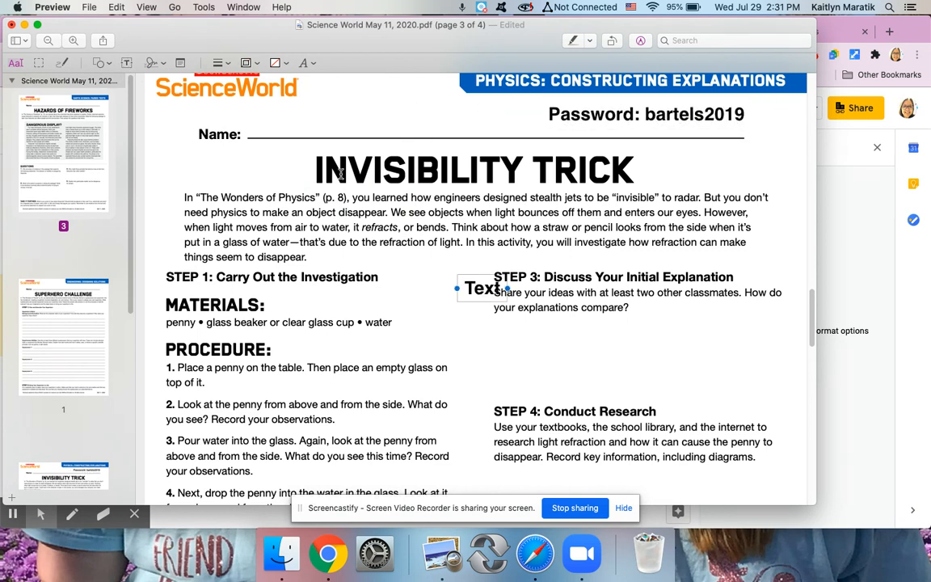
double_click(475, 289)
type("C")
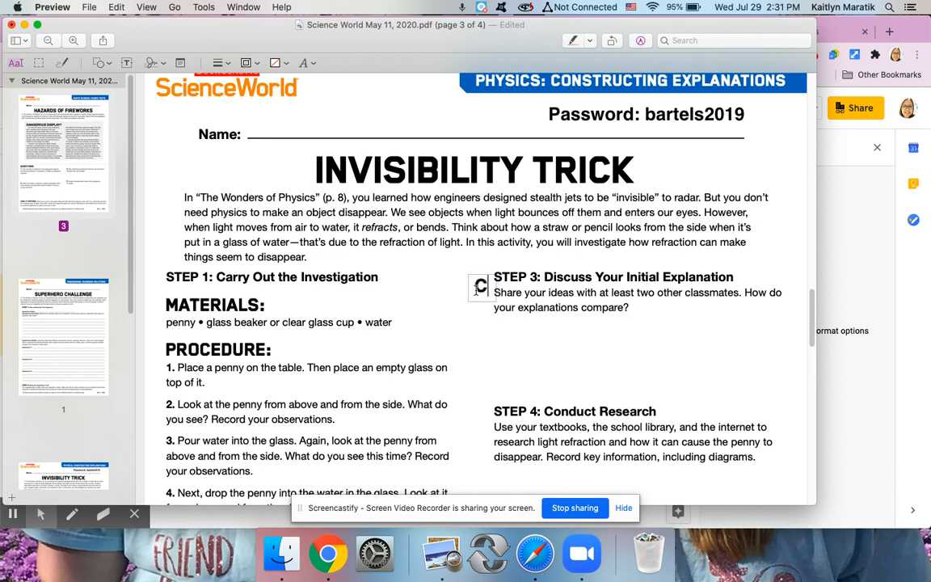
type("omplete this page")
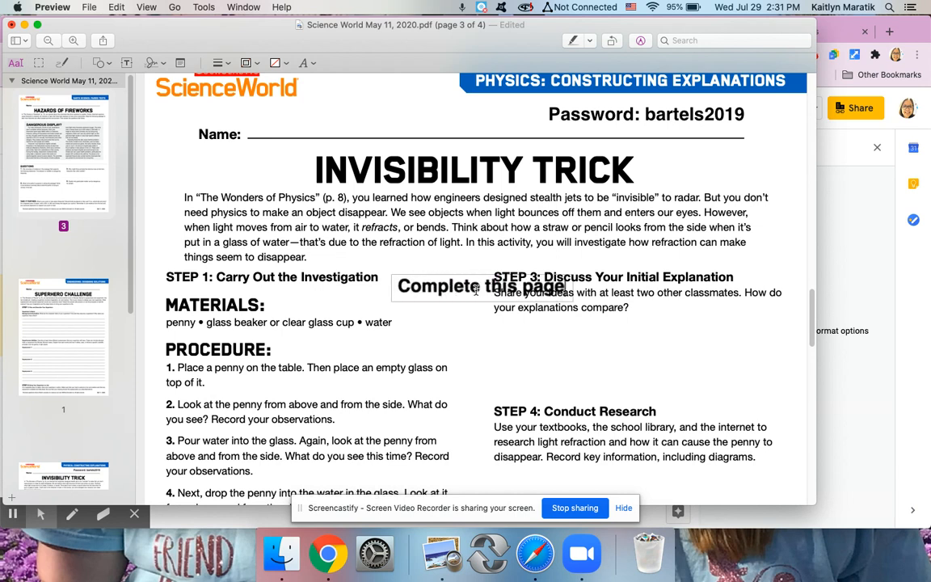
type("**")
left_click(389, 288)
left_click(393, 288)
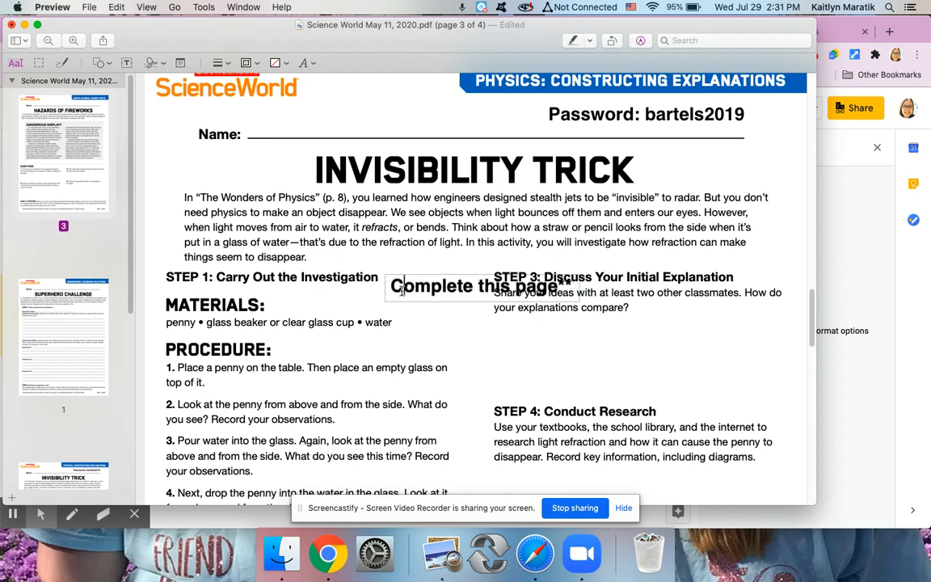
type("**")
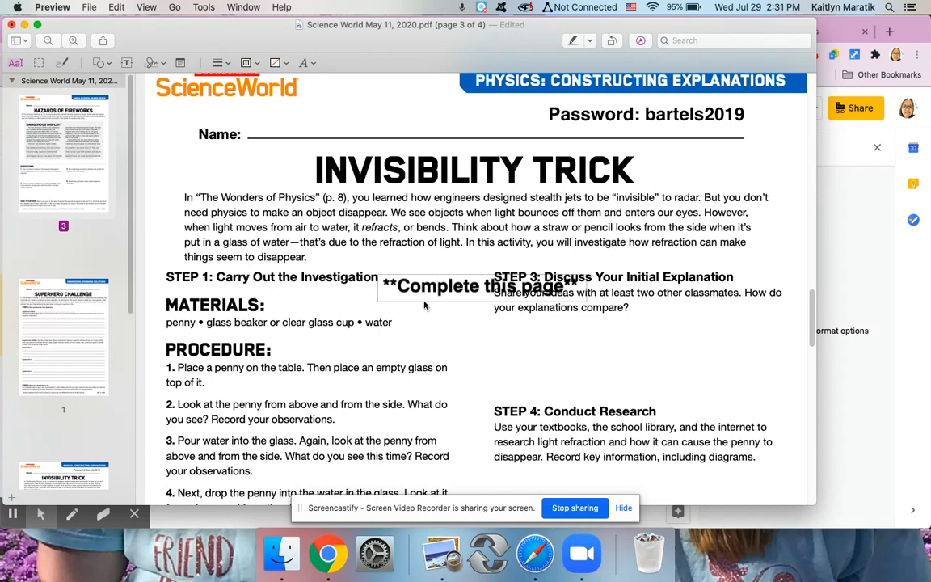
left_click(423, 299)
left_click_drag(422, 297, 305, 129)
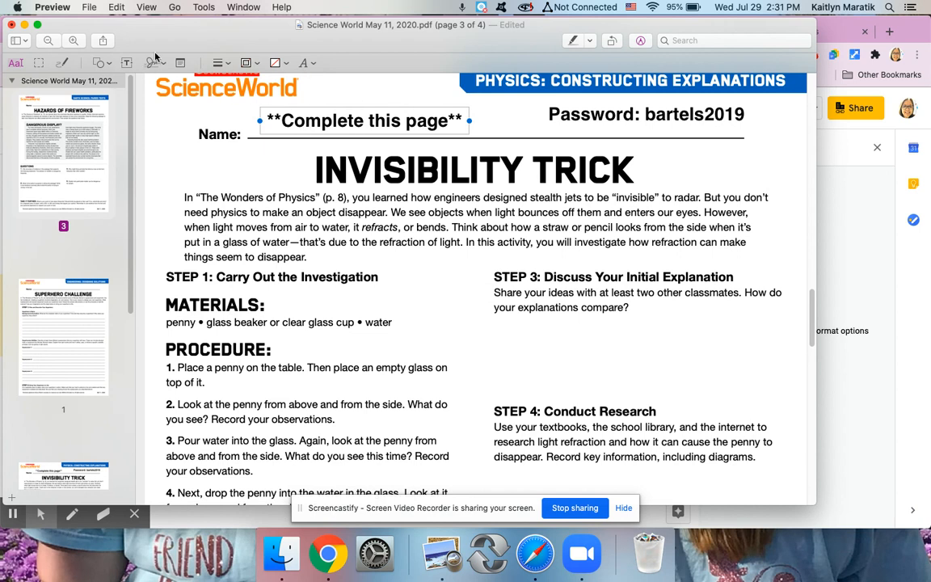
Add a text box reading 'May 11, 2020- SUPERWOMAN ON COVER'.
left_click(126, 62)
double_click(489, 291)
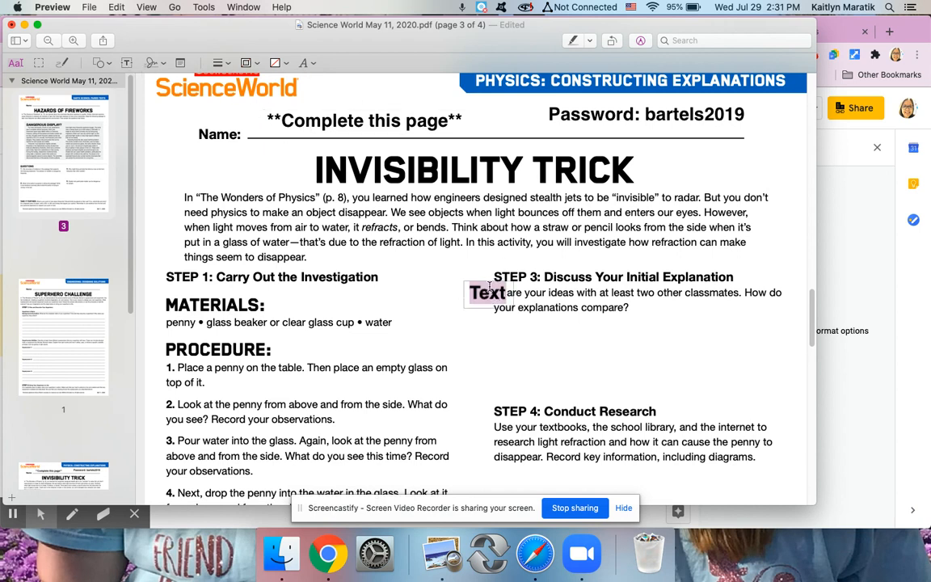
type("May")
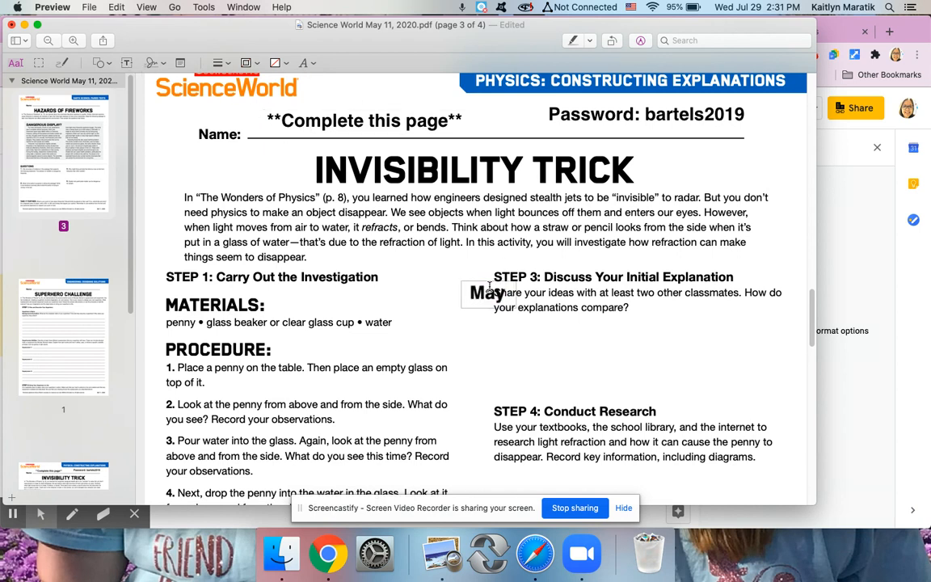
type(" 11, 202")
type("0 SUPER")
type("WOMAN ON")
type(" CVO")
key("BackSpace")
key("BackSpace")
type("OVER")
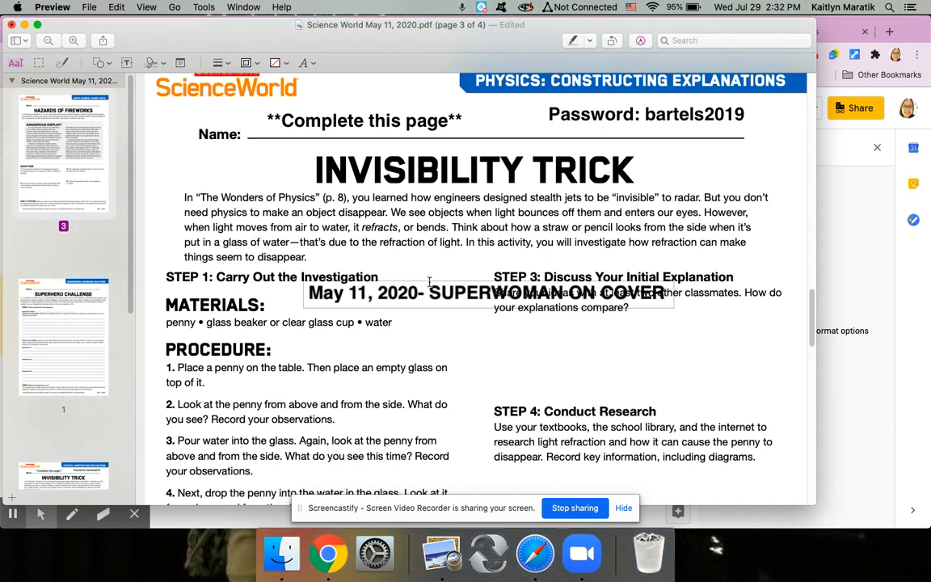
Arrange the header: date note on the Name line, password above, Complete note below.
left_click_drag(429, 281, 519, 116)
left_click(615, 112)
left_click_drag(616, 104, 595, 99)
left_click(380, 111)
left_click_drag(395, 110, 724, 139)
left_click(488, 188)
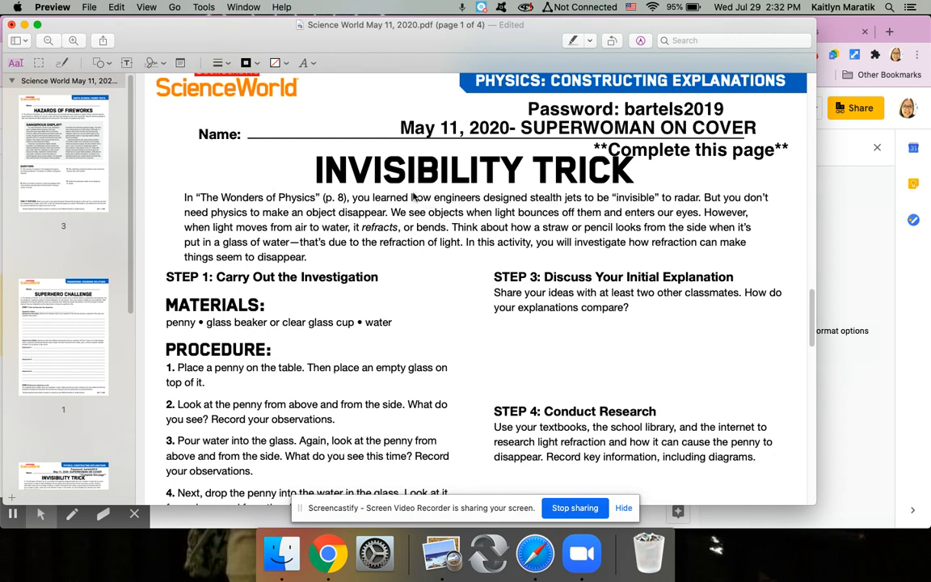
On the Invisibility Trick page, insert a rectangle sized to cover all of Step 1.
left_click(38, 300)
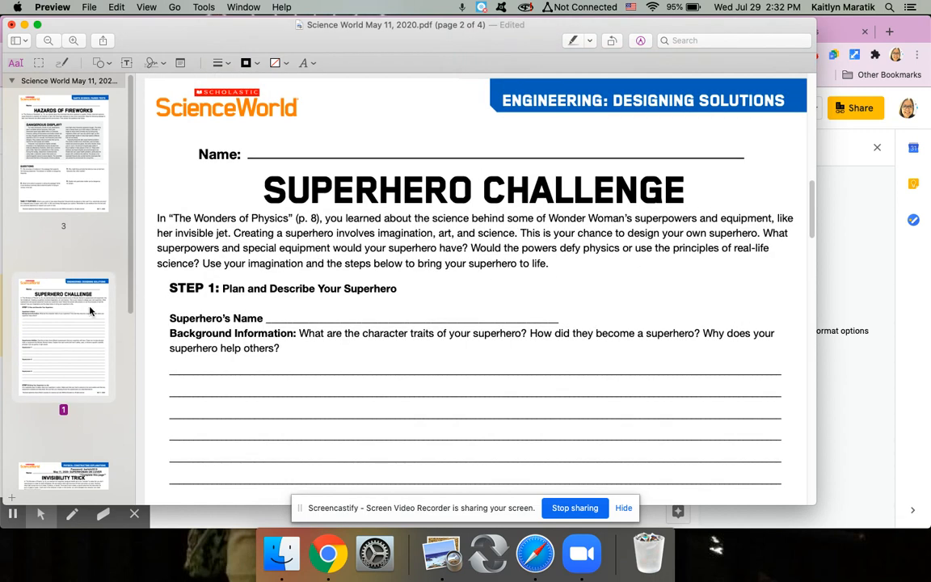
scroll(63, 312, "down", 6)
left_click(55, 273)
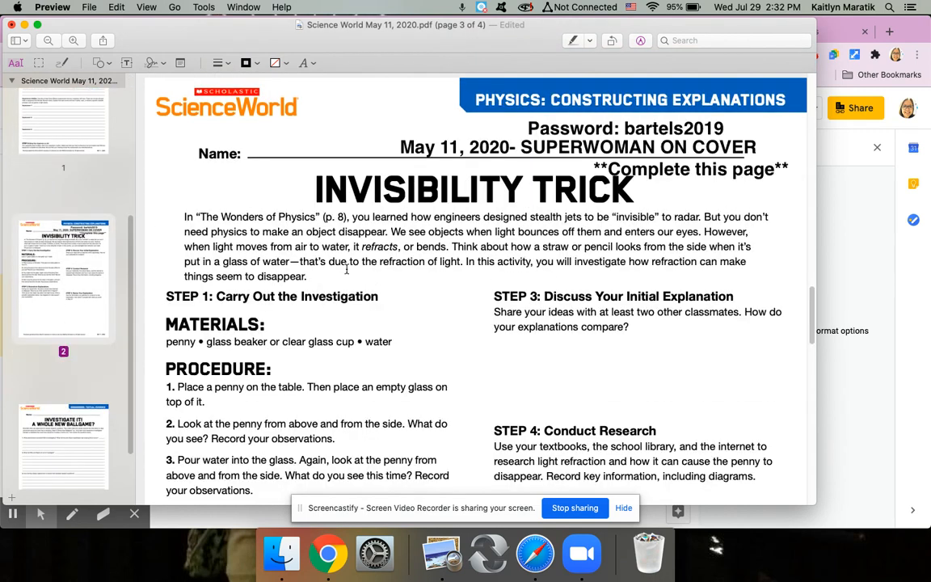
scroll(283, 252, "down", 5)
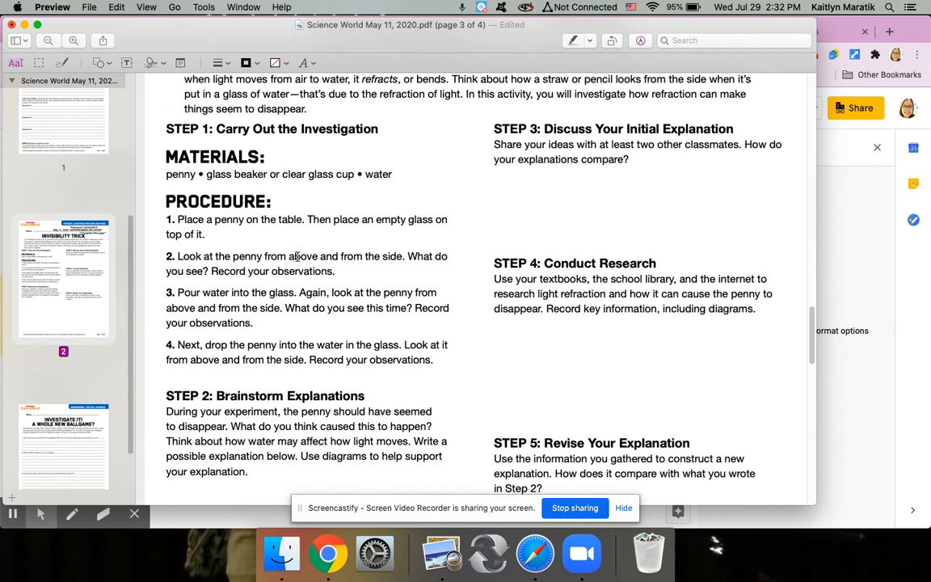
left_click(251, 66)
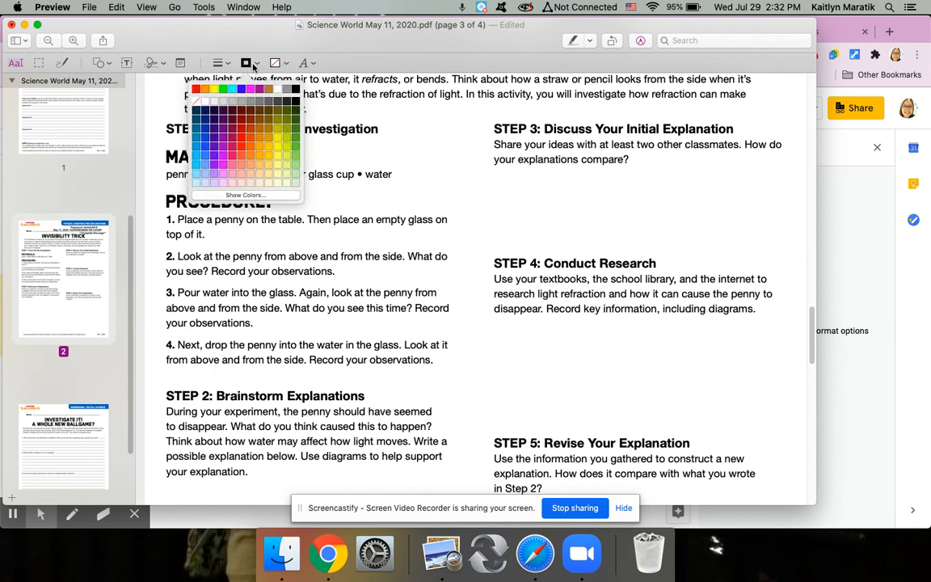
left_click(257, 67)
left_click(254, 65)
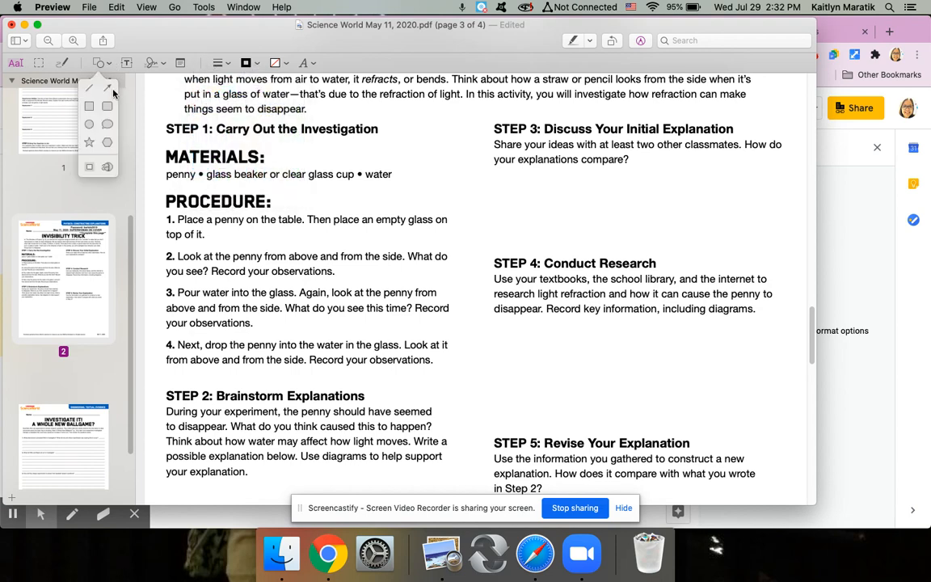
left_click(88, 108)
left_click_drag(466, 232, 195, 119)
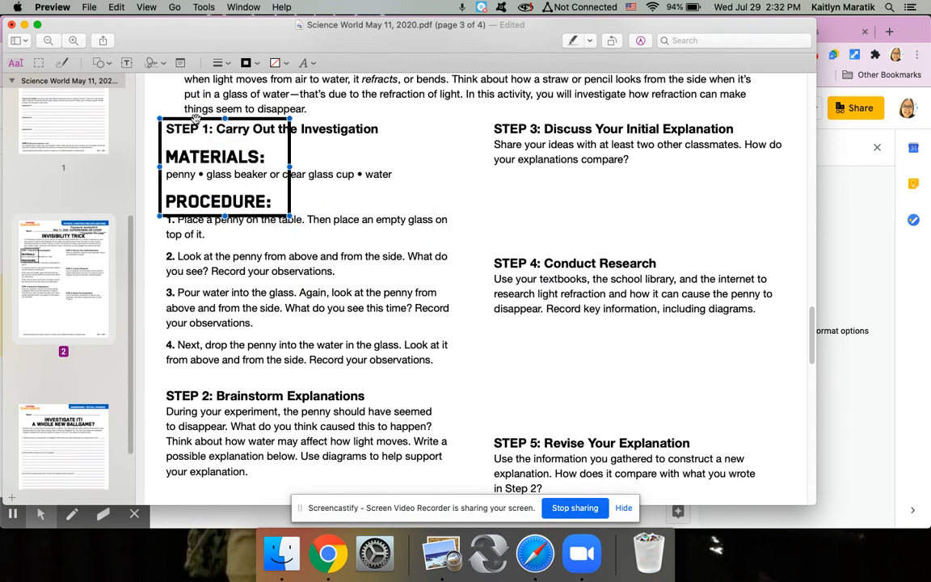
left_click_drag(226, 218, 225, 377)
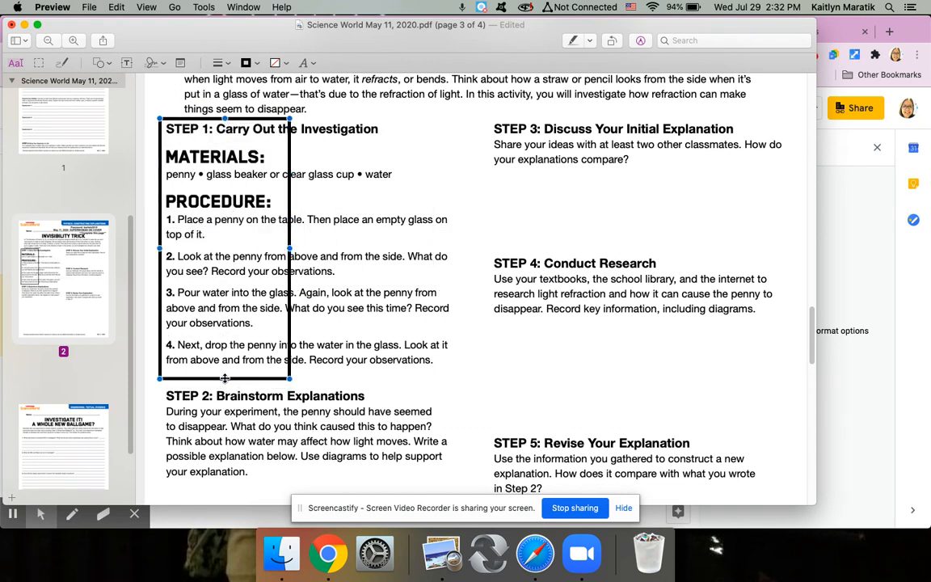
left_click_drag(290, 246, 465, 248)
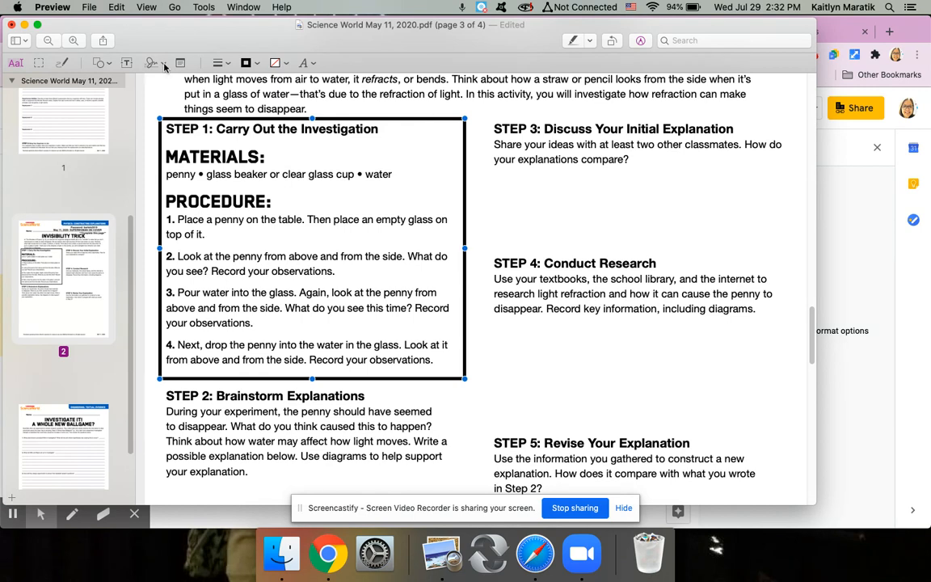
Set the rectangle's fill and border colours to white.
left_click(259, 65)
left_click(285, 64)
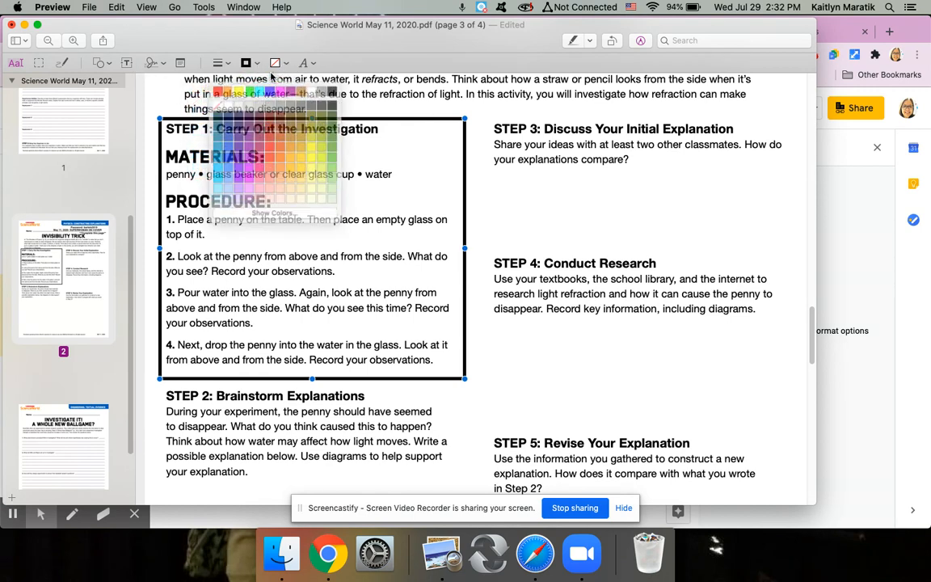
left_click(234, 100)
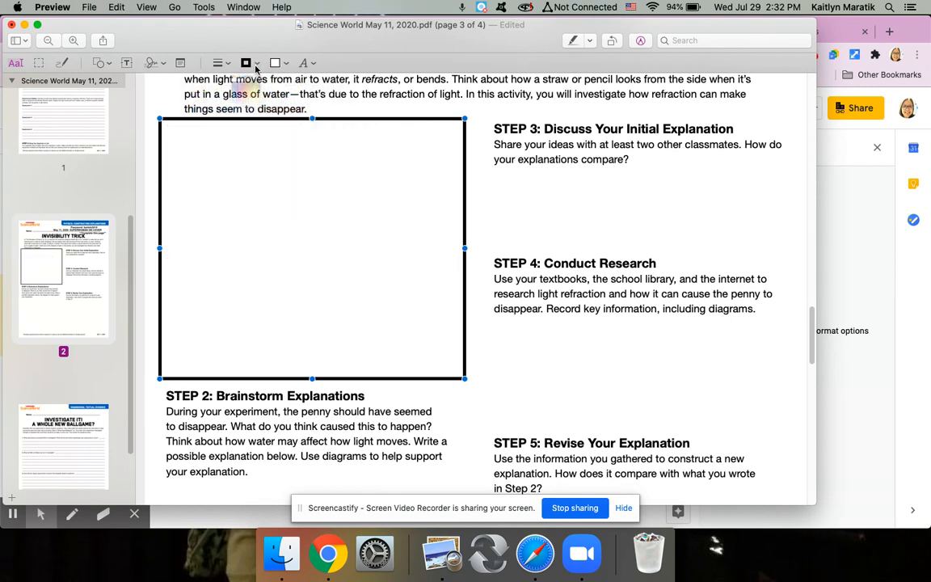
left_click(242, 63)
left_click(277, 90)
left_click(558, 342)
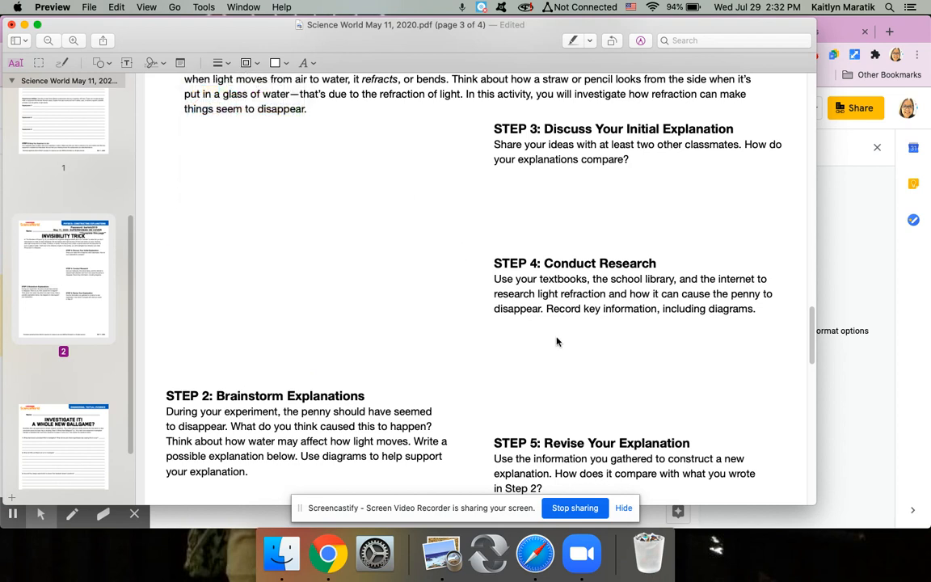
Add a 'How was your day?' text box at the top-left of the blanked-out area.
left_click(126, 62)
double_click(489, 288)
type("H")
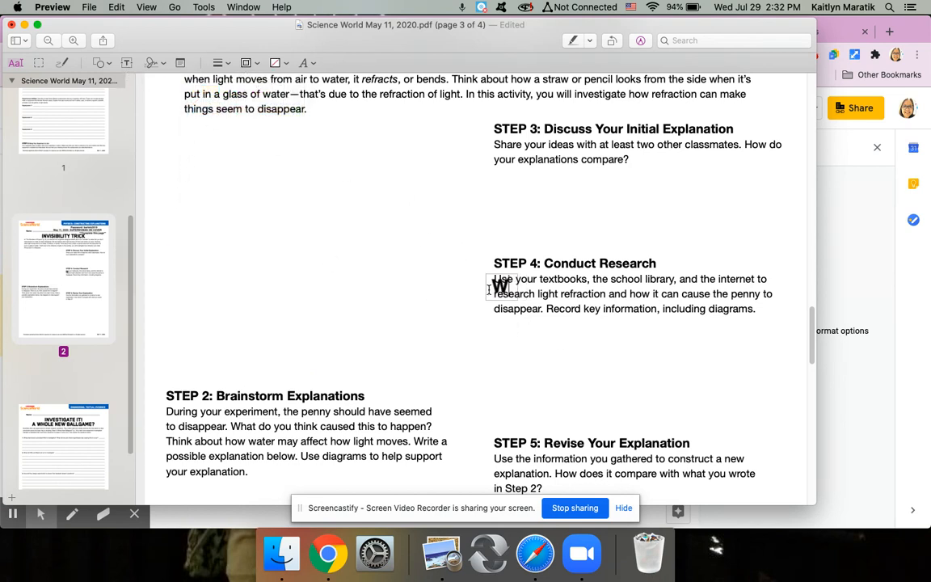
type("ow wa")
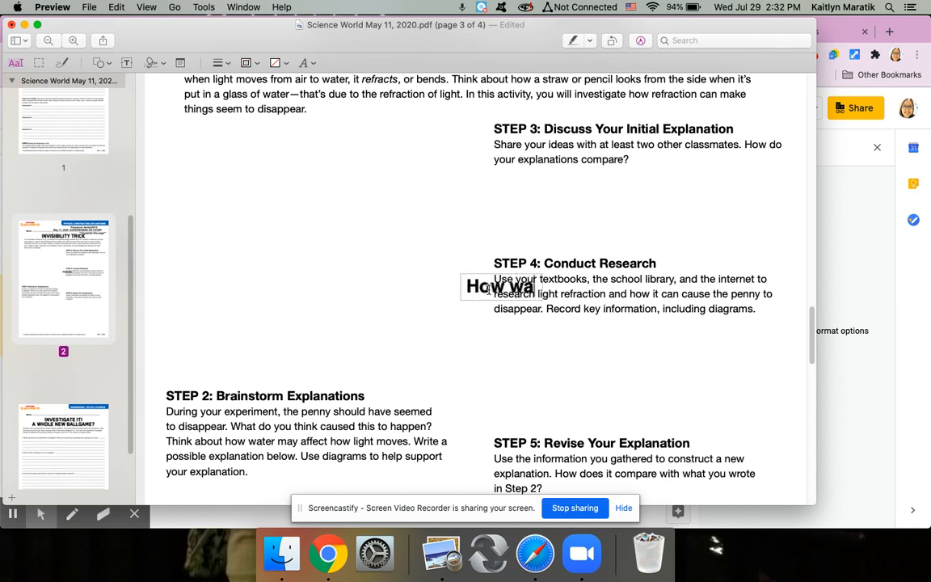
type("s your day?")
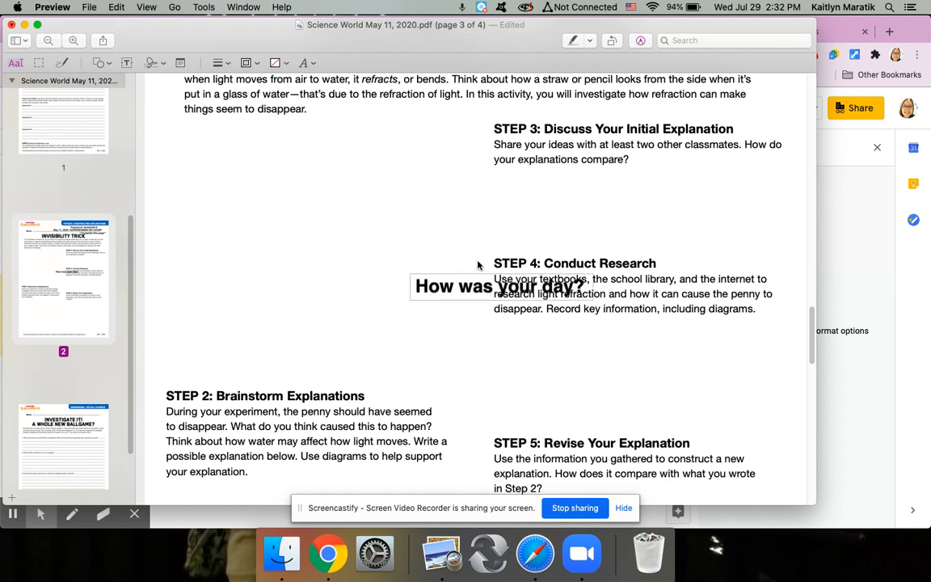
left_click_drag(445, 274, 198, 129)
left_click(565, 334)
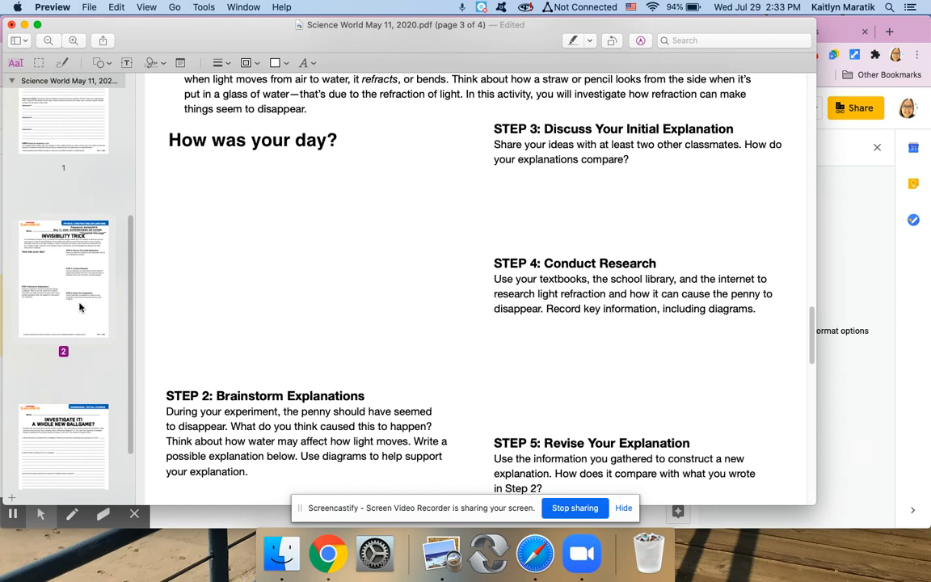
Scroll through the annotated PDF, then switch back to the Google Slides presentation in Chrome.
scroll(73, 278, "down", 3)
scroll(328, 347, "up", 5)
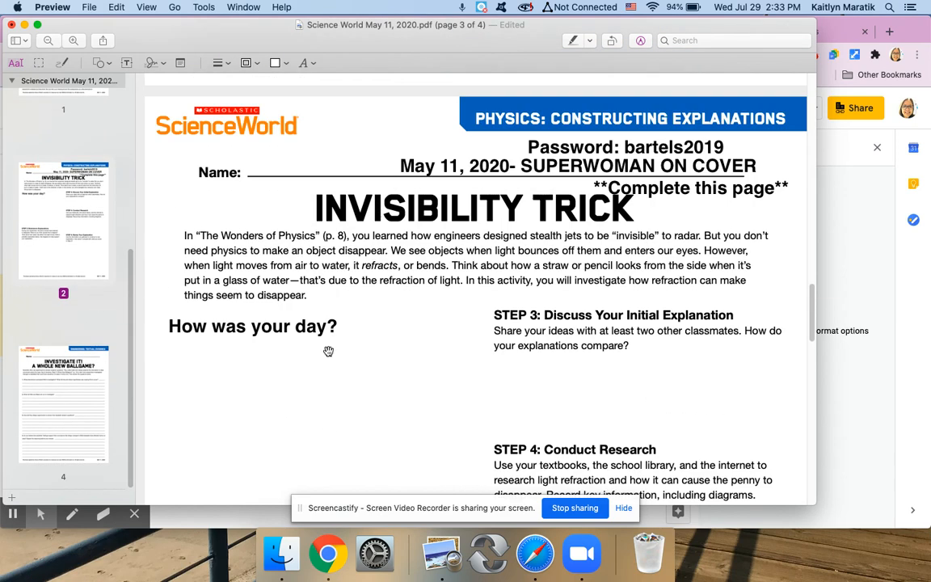
scroll(224, 276, "up", 10)
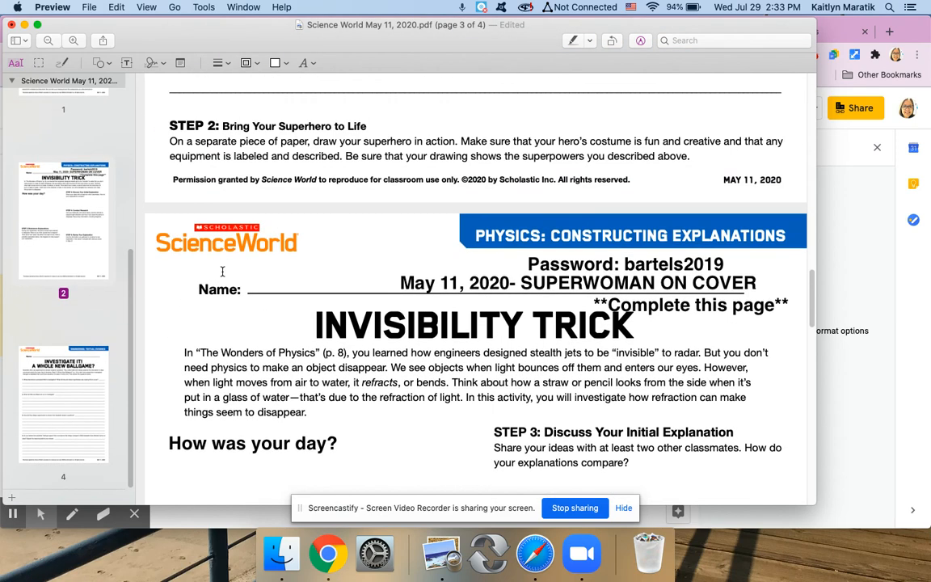
scroll(222, 271, "up", 15)
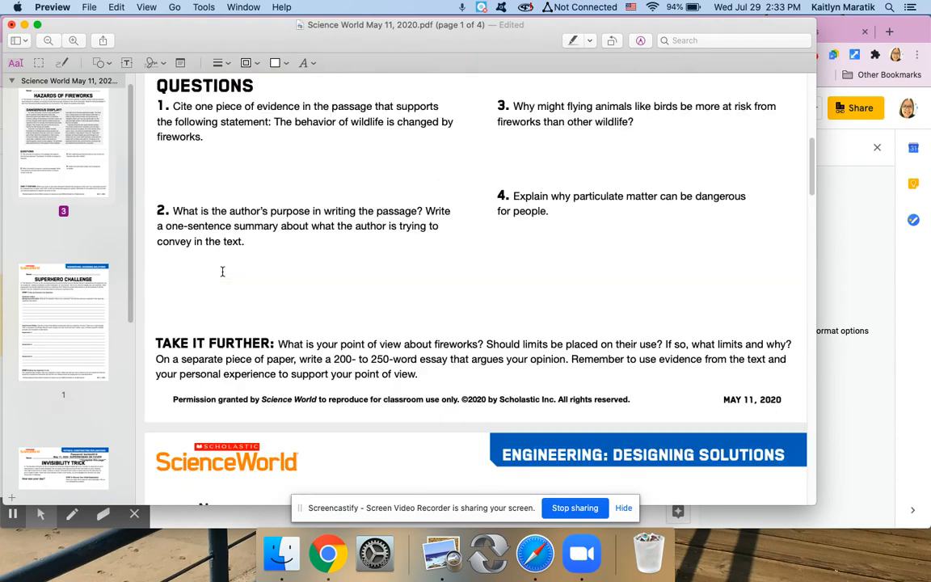
scroll(222, 272, "down", 15)
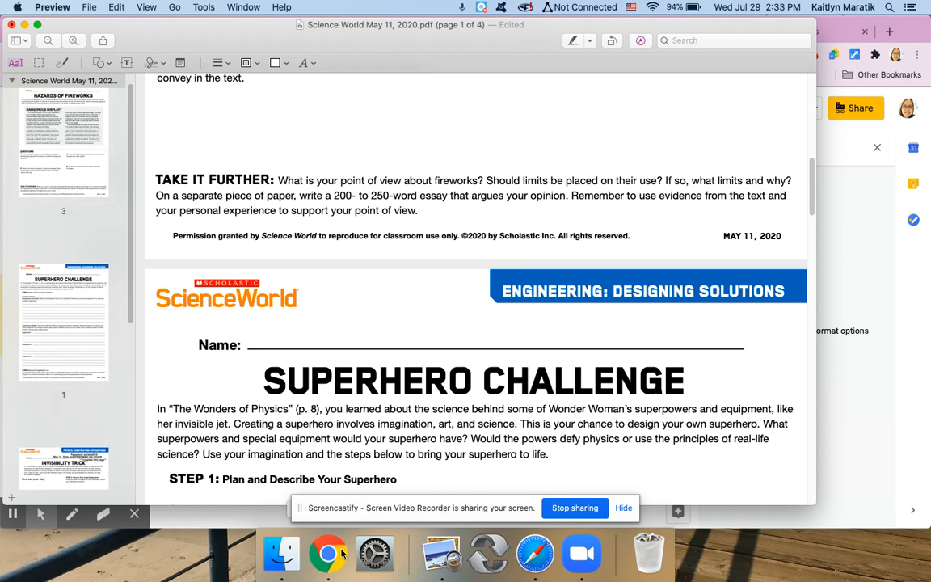
left_click(341, 554)
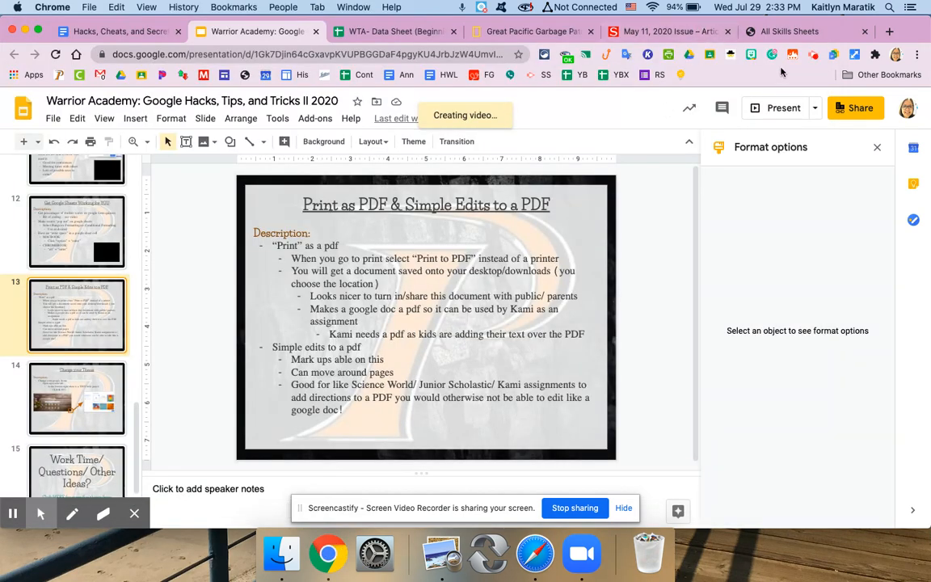